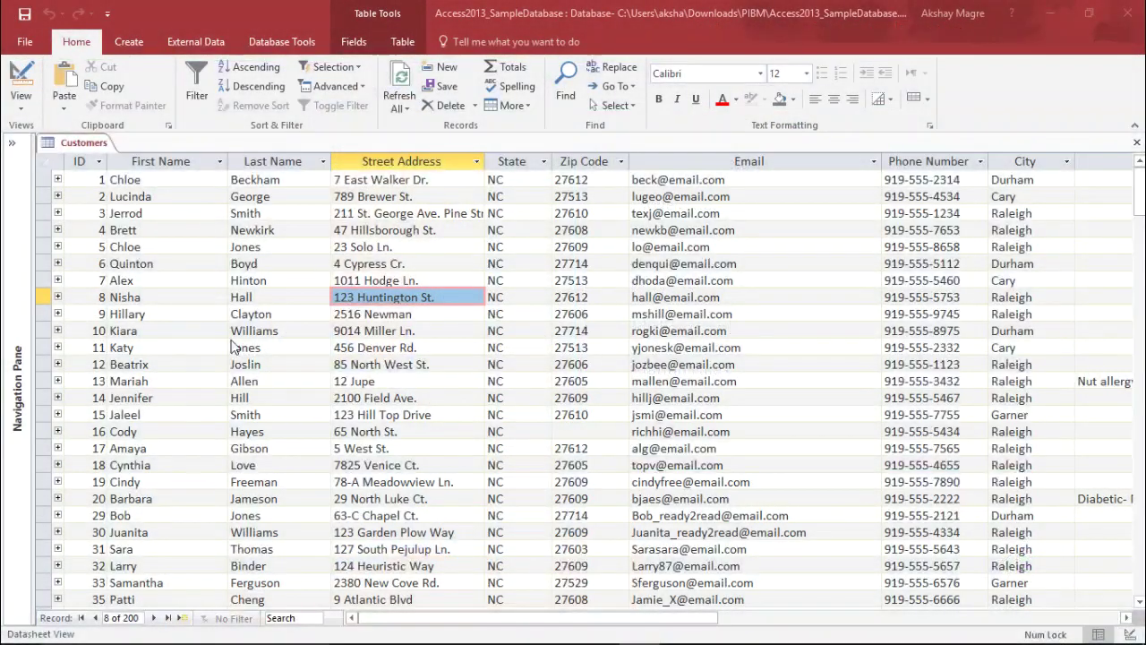
Find the Customers table in the navigation pane, then collapse the pane to widen the datasheet.
{"action": "left_click", "coordinate": [231, 341]}
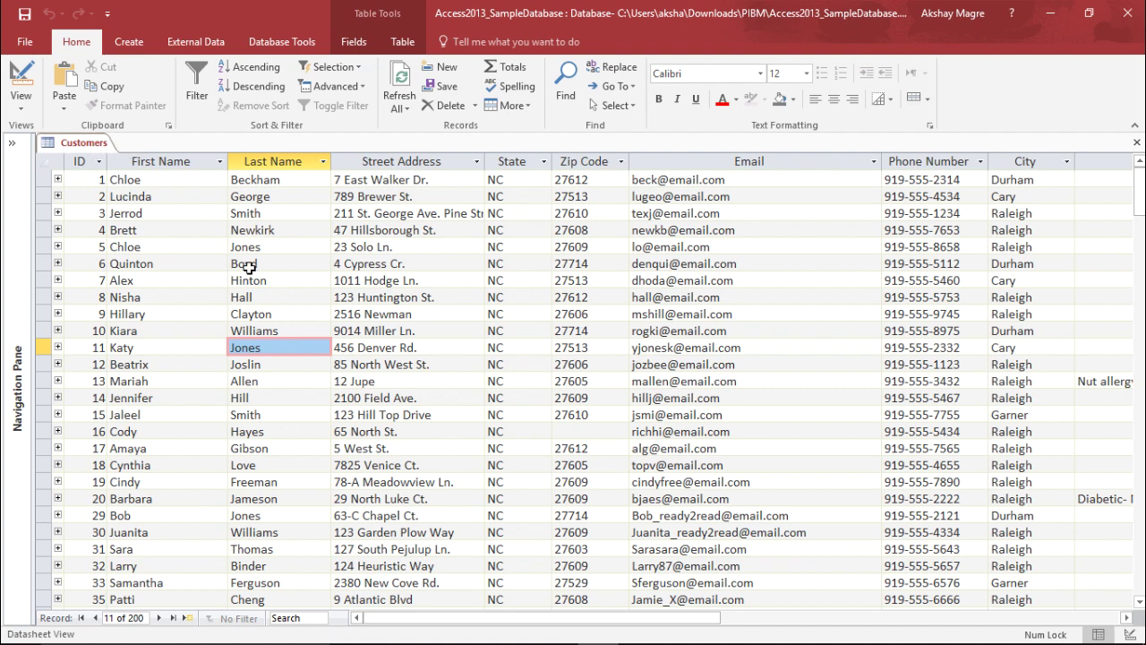
{"action": "left_click", "coordinate": [12, 145]}
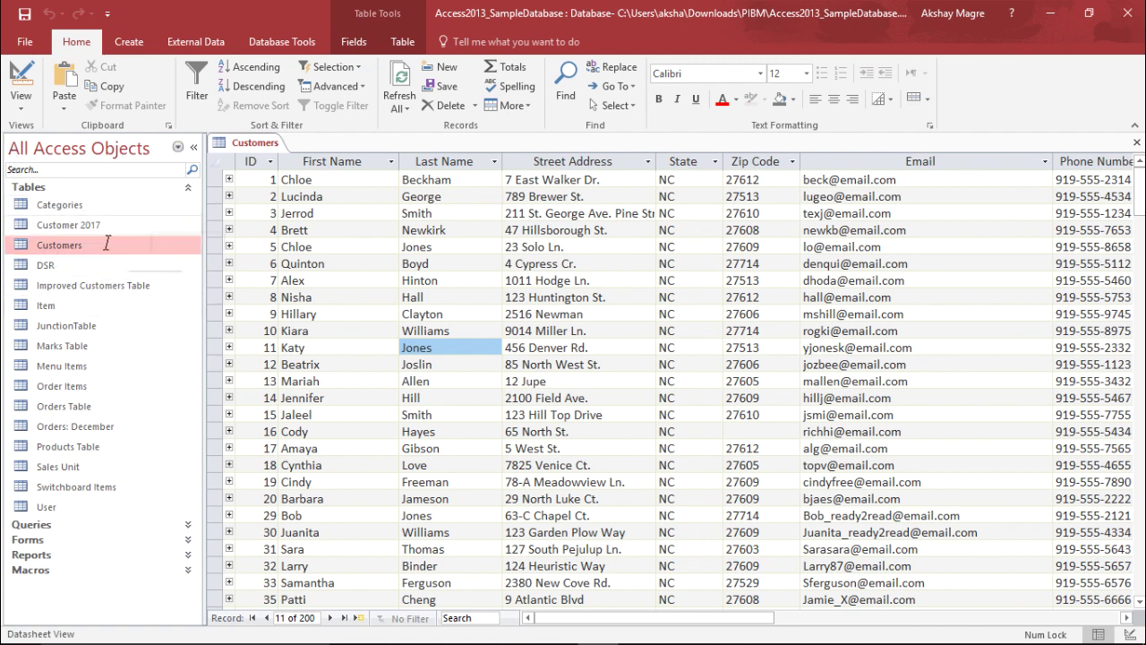
{"action": "left_click", "coordinate": [63, 248]}
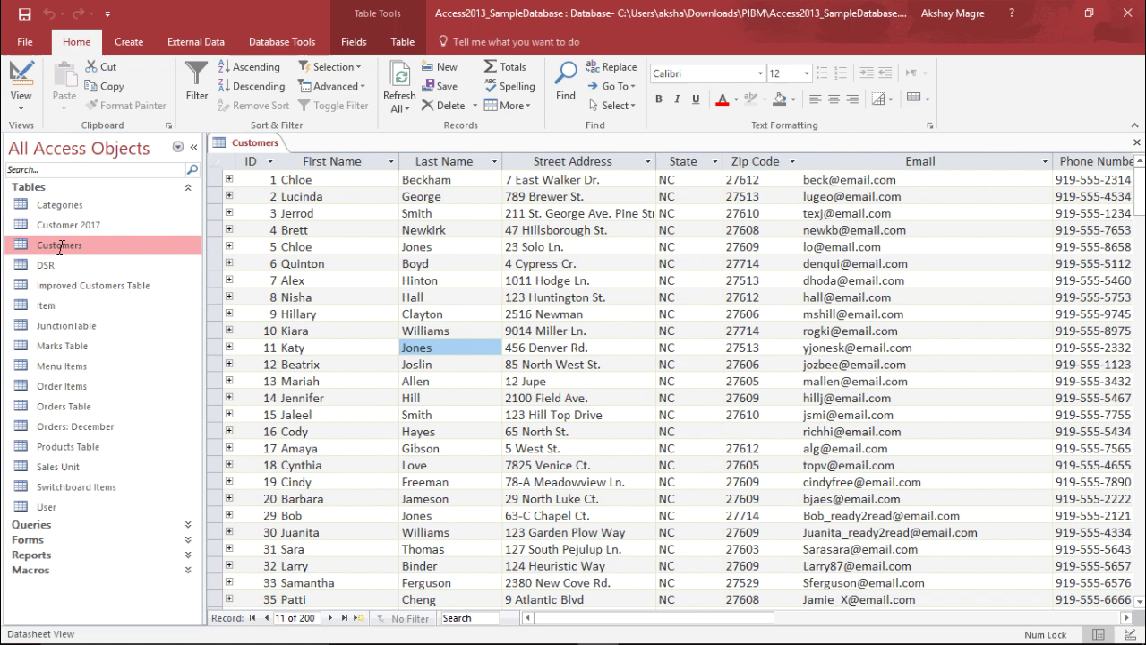
{"action": "left_click", "coordinate": [193, 147]}
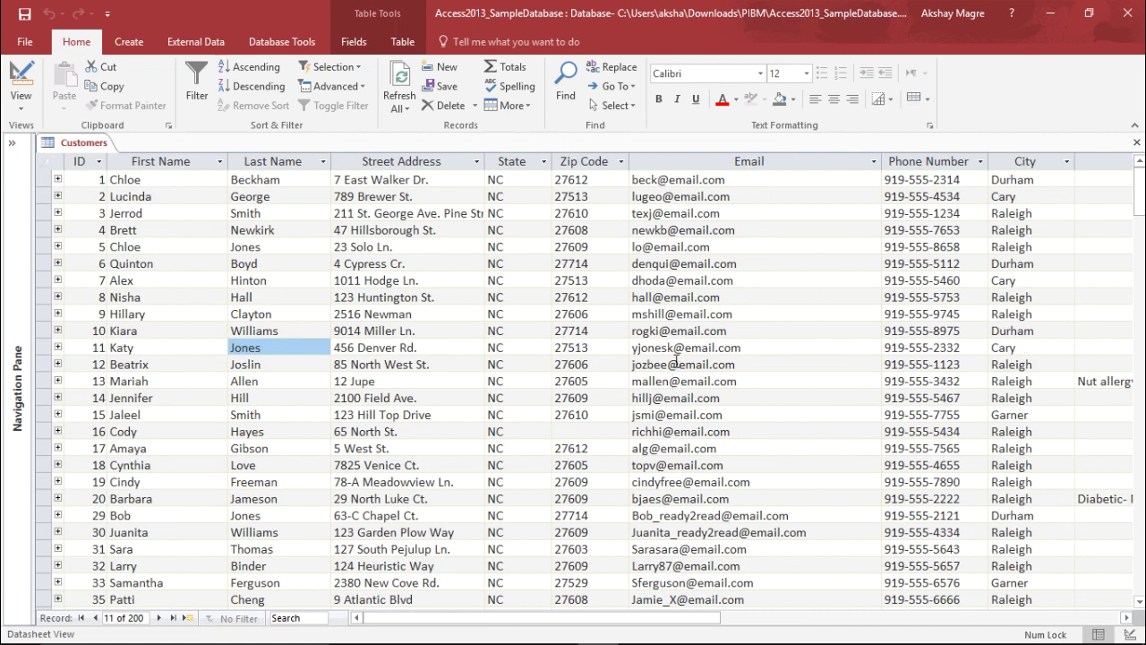
{"action": "left_click", "coordinate": [240, 310]}
Move across the Customers records to the Click to Add column and show its data-type list.
{"action": "left_click", "coordinate": [186, 262]}
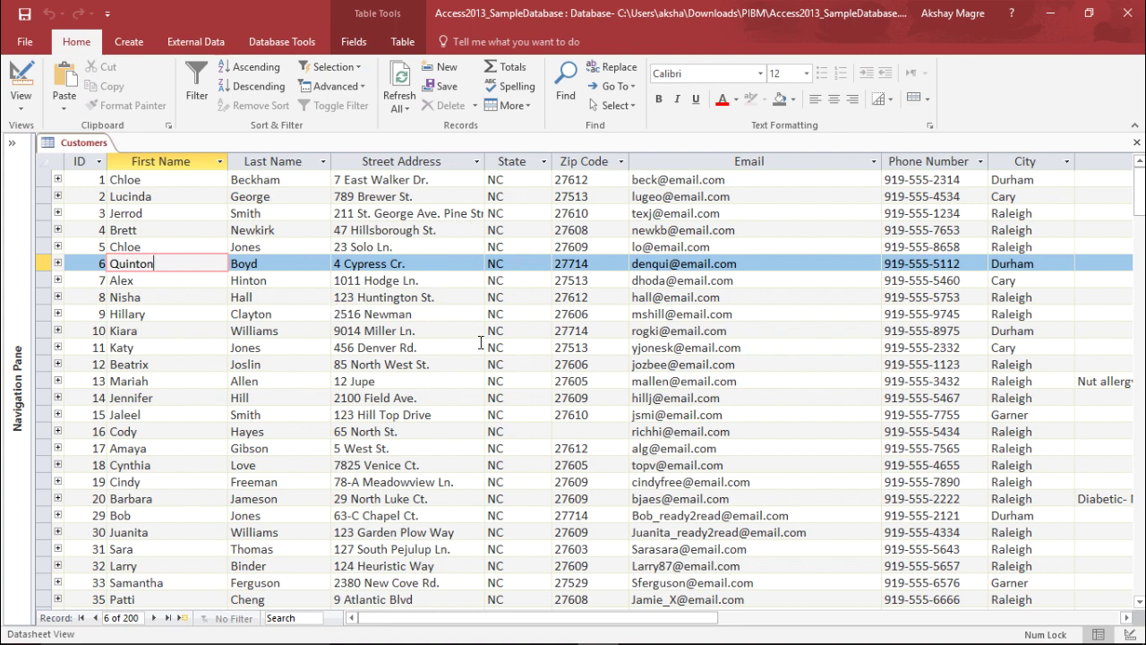
{"action": "left_click", "coordinate": [287, 179]}
{"action": "left_click", "coordinate": [597, 177]}
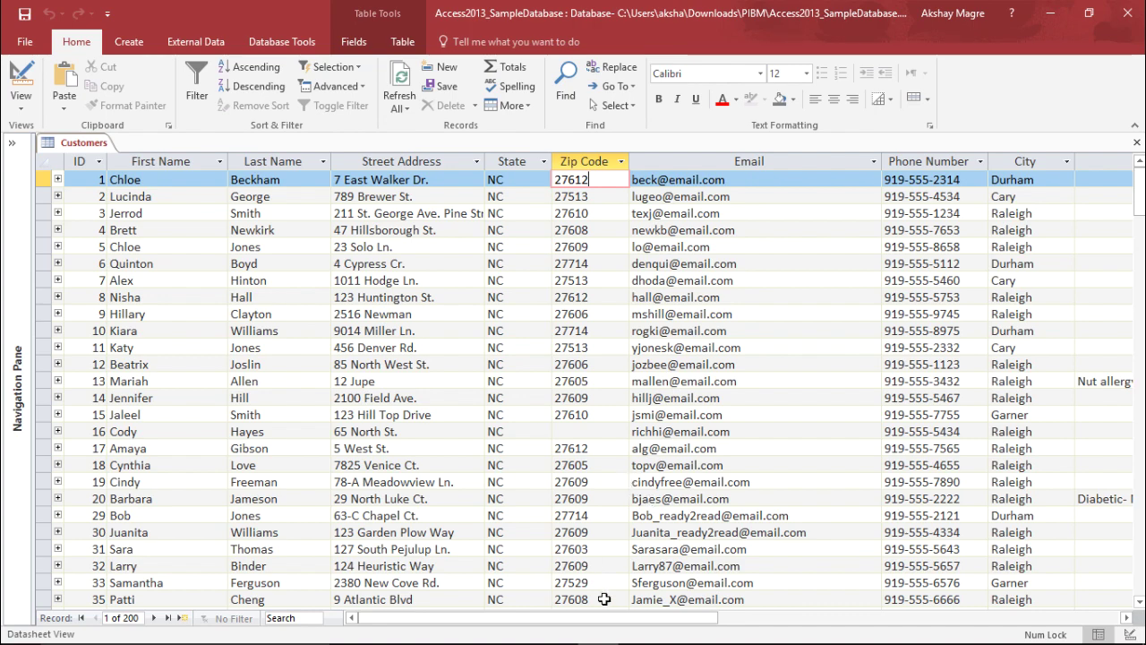
{"action": "left_click_drag", "start_coordinate": [614, 618], "coordinate": [781, 618]}
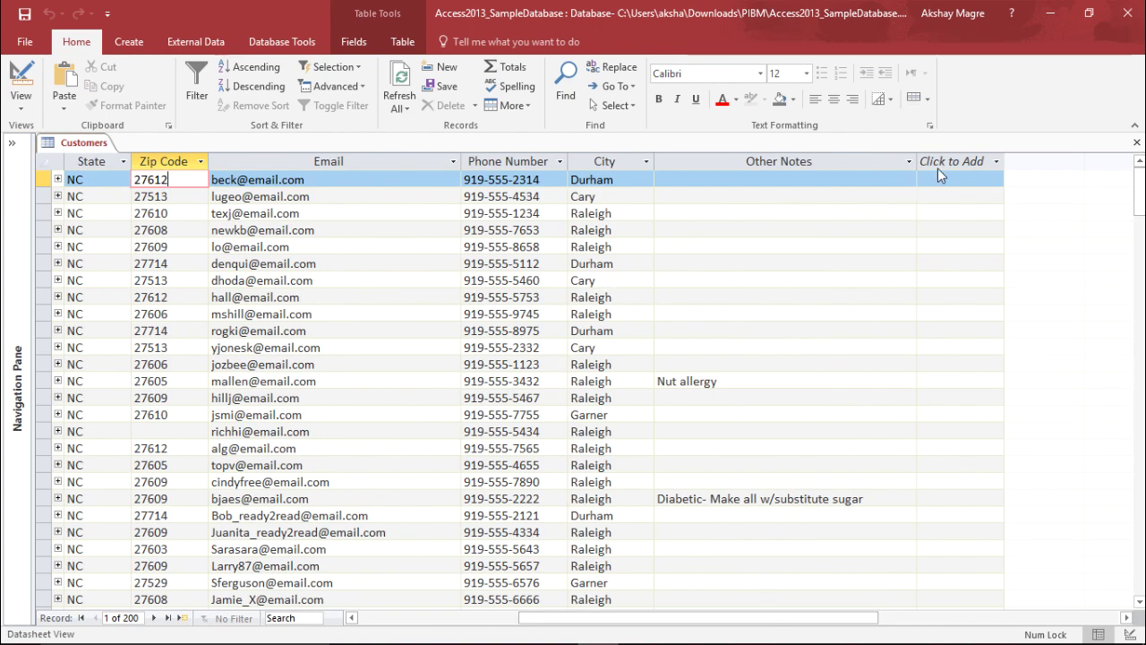
{"action": "left_click", "coordinate": [995, 162]}
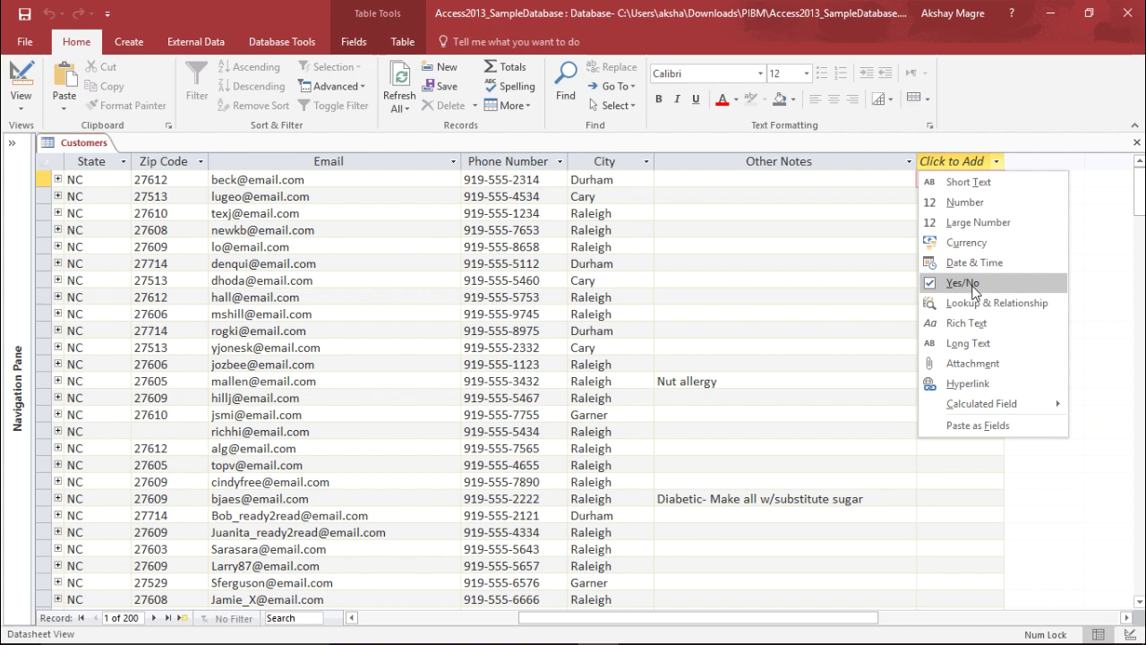
Add a Yes/No field named Emails after Other Notes.
{"action": "left_click", "coordinate": [963, 283]}
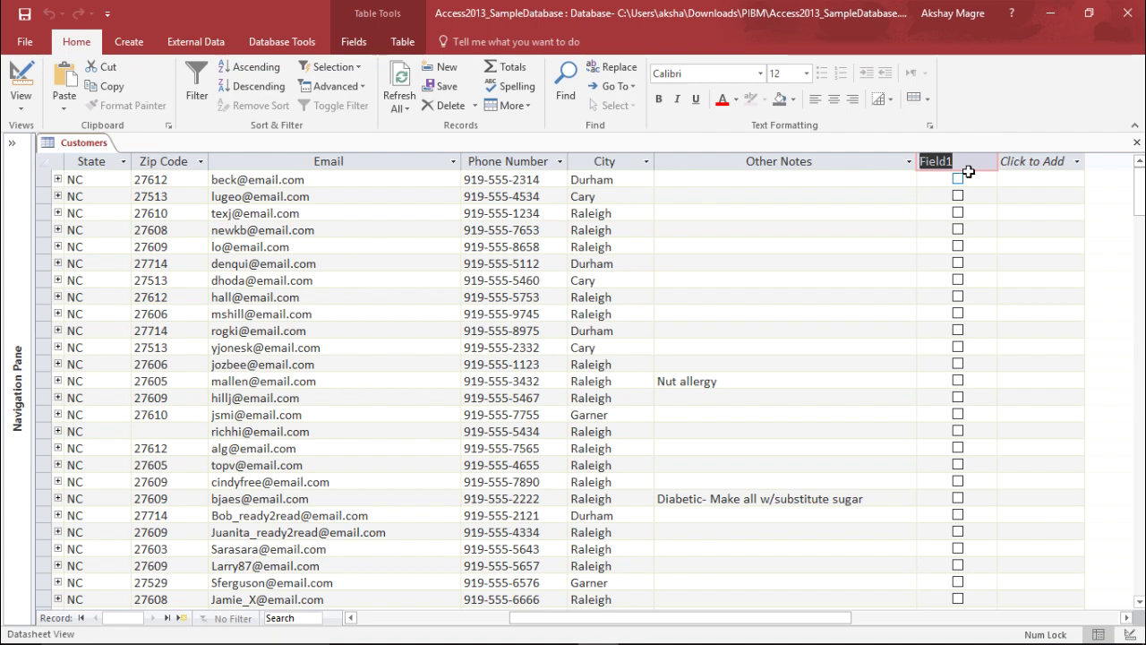
{"action": "type", "text": "Em"}
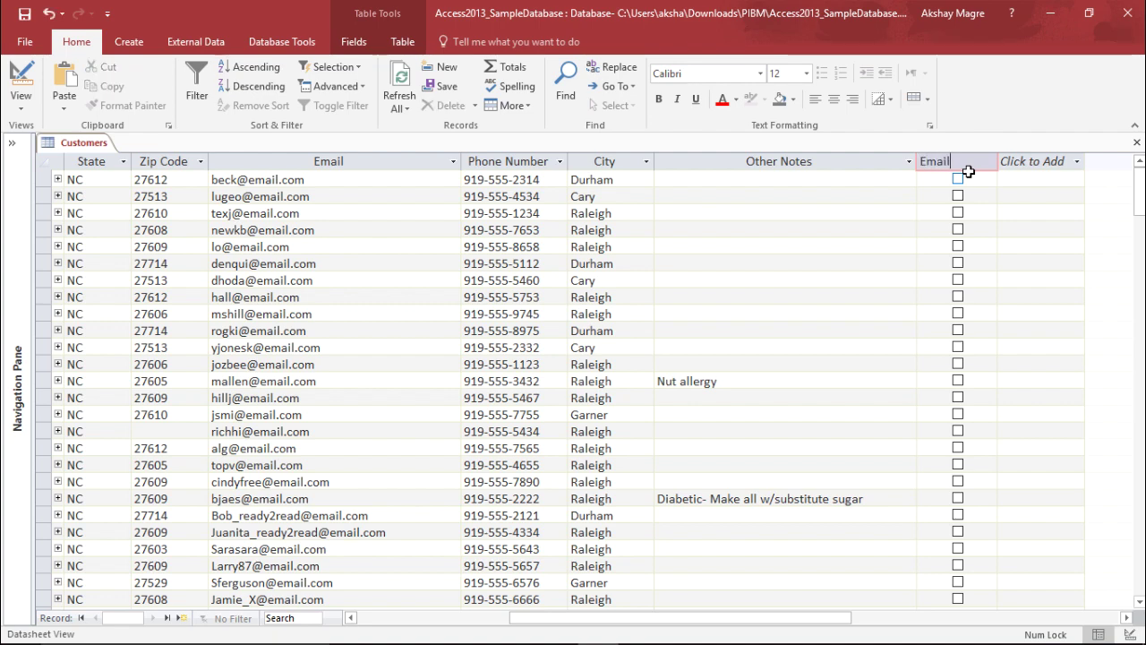
{"action": "type", "text": "ails"}
{"action": "left_click", "coordinate": [857, 198]}
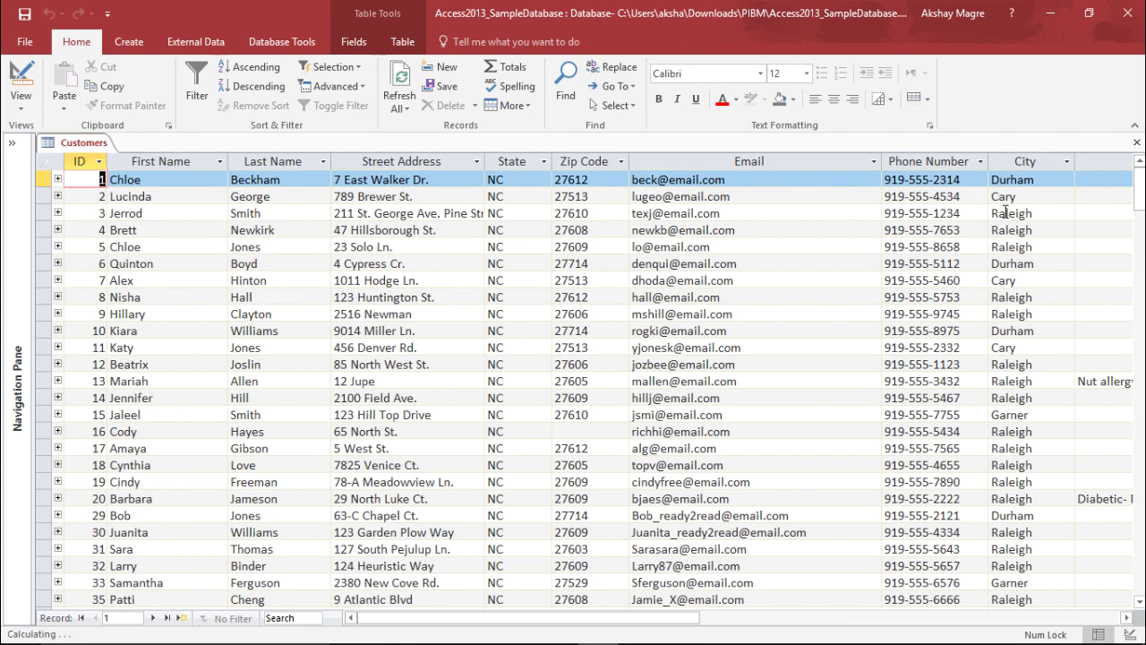
{"action": "left_click", "coordinate": [730, 618]}
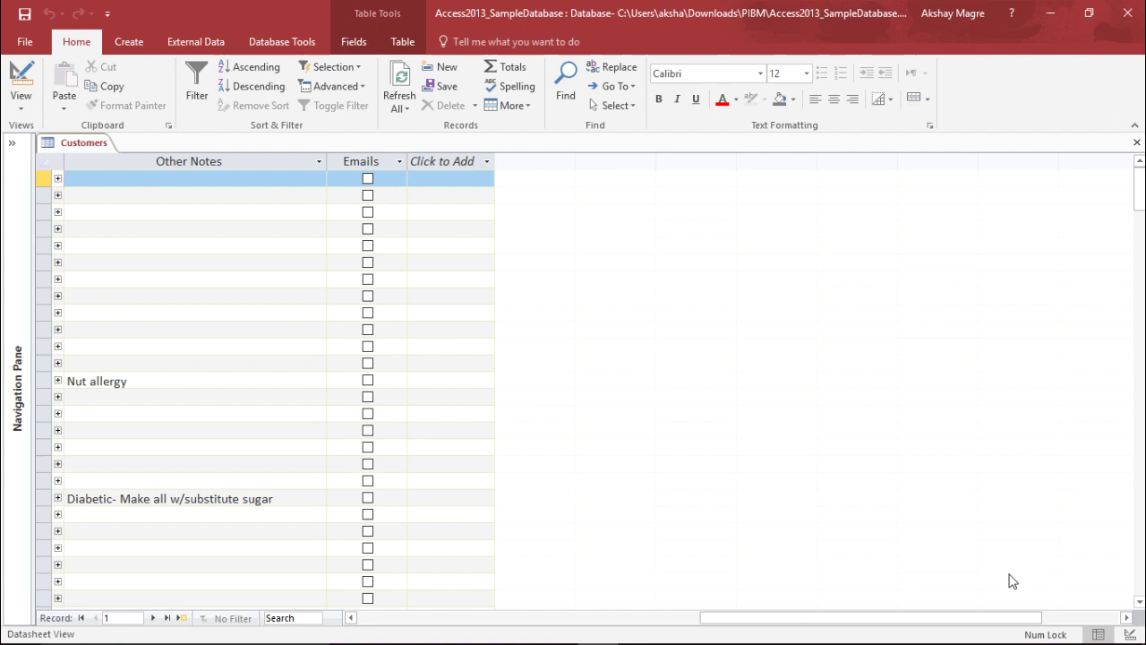
Tick Emails for records 2, 3 and 4, leaving record 1 unticked.
{"action": "left_click", "coordinate": [365, 178]}
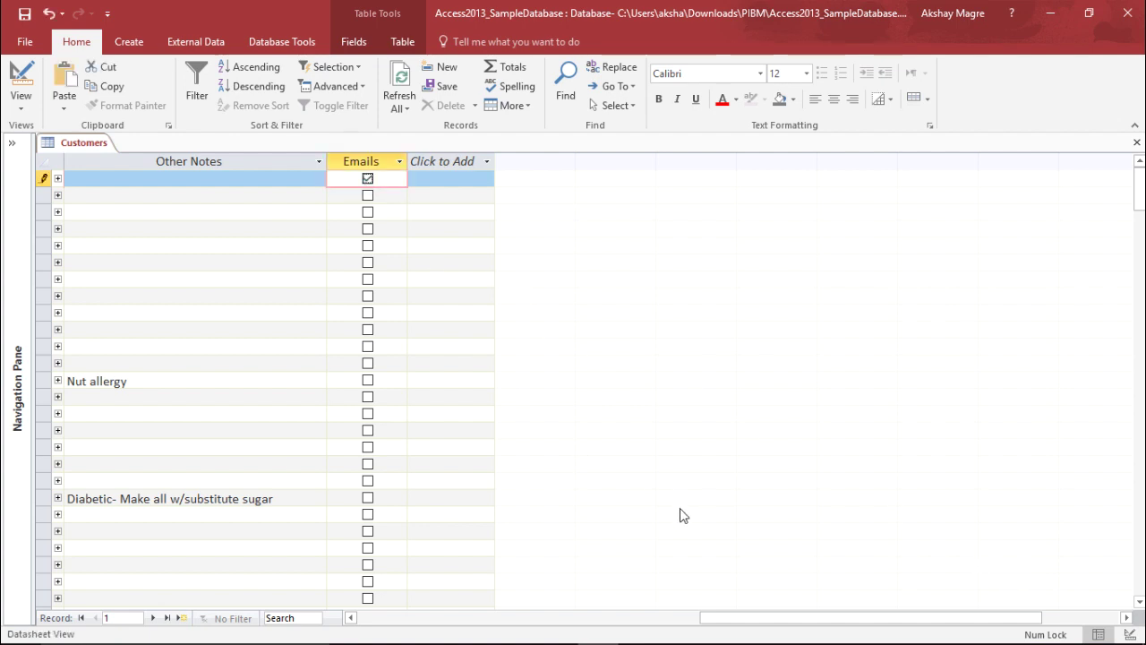
{"action": "left_click_drag", "start_coordinate": [747, 614], "coordinate": [671, 614]}
{"action": "left_click", "coordinate": [560, 196]}
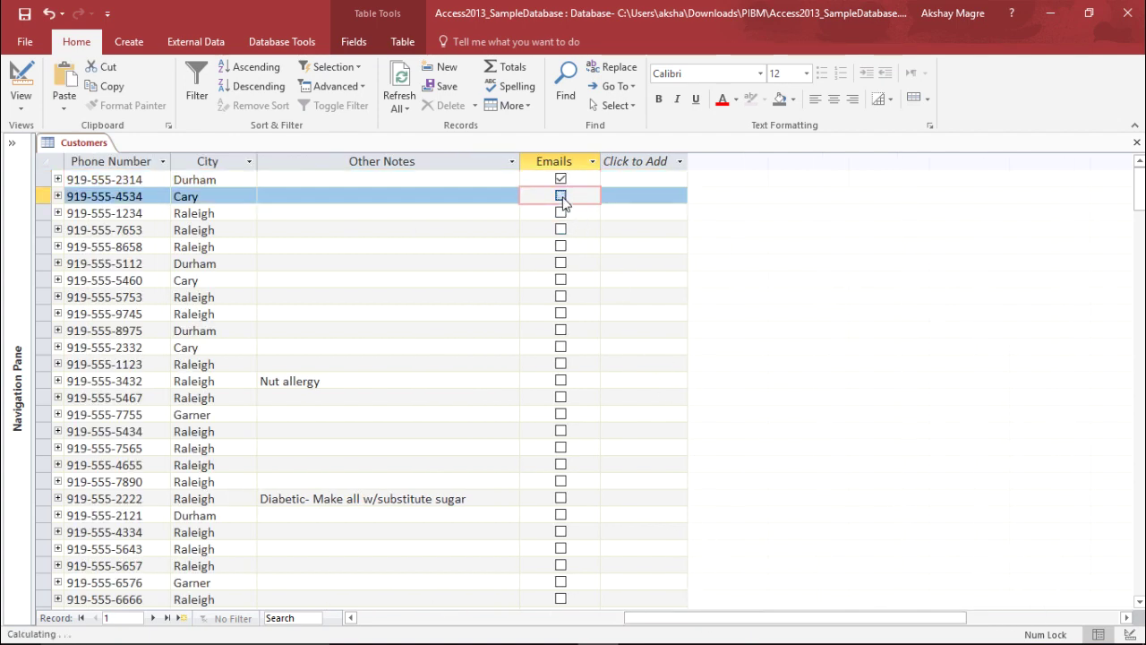
{"action": "left_click", "coordinate": [560, 195]}
{"action": "left_click", "coordinate": [560, 212]}
{"action": "left_click", "coordinate": [561, 229]}
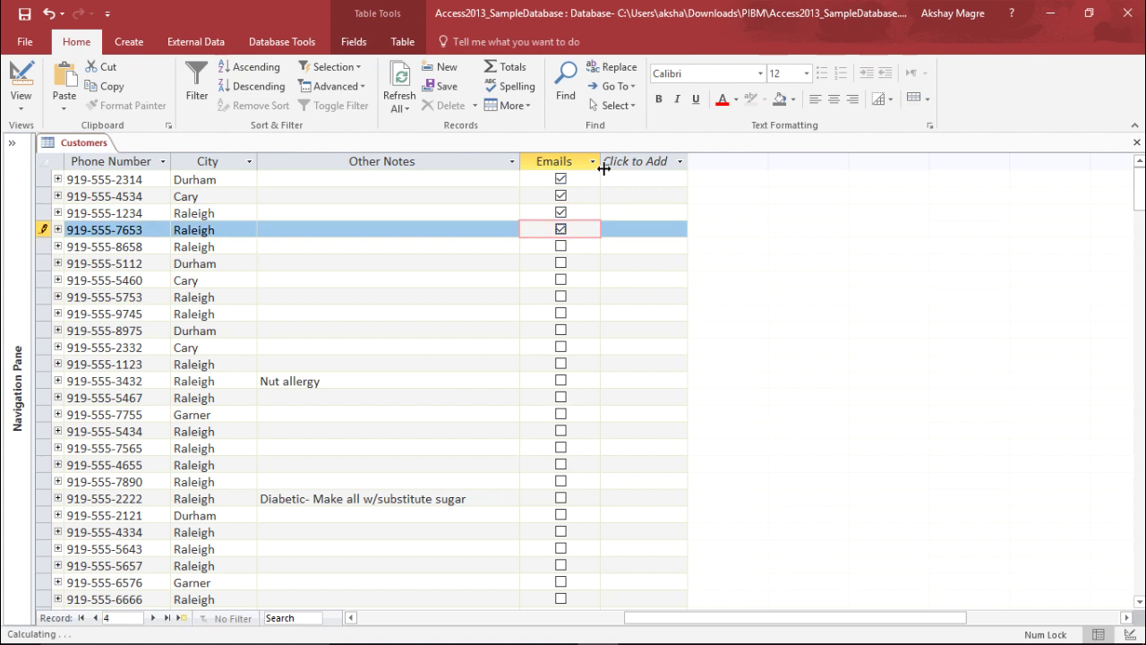
{"action": "left_click", "coordinate": [560, 178]}
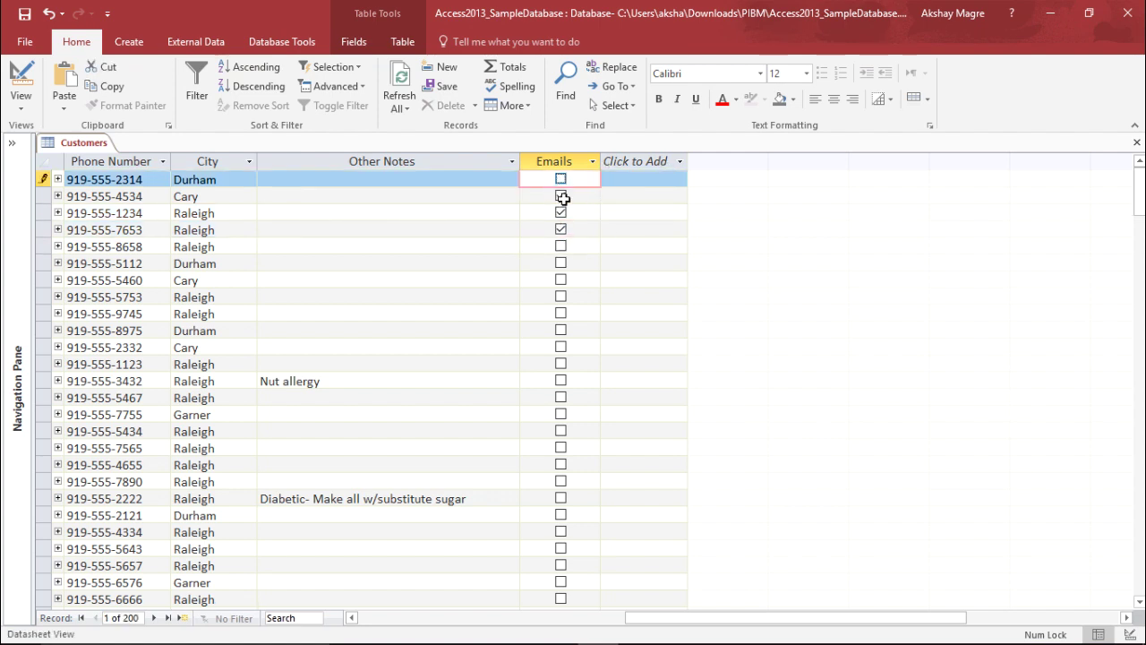
{"action": "left_click", "coordinate": [681, 162]}
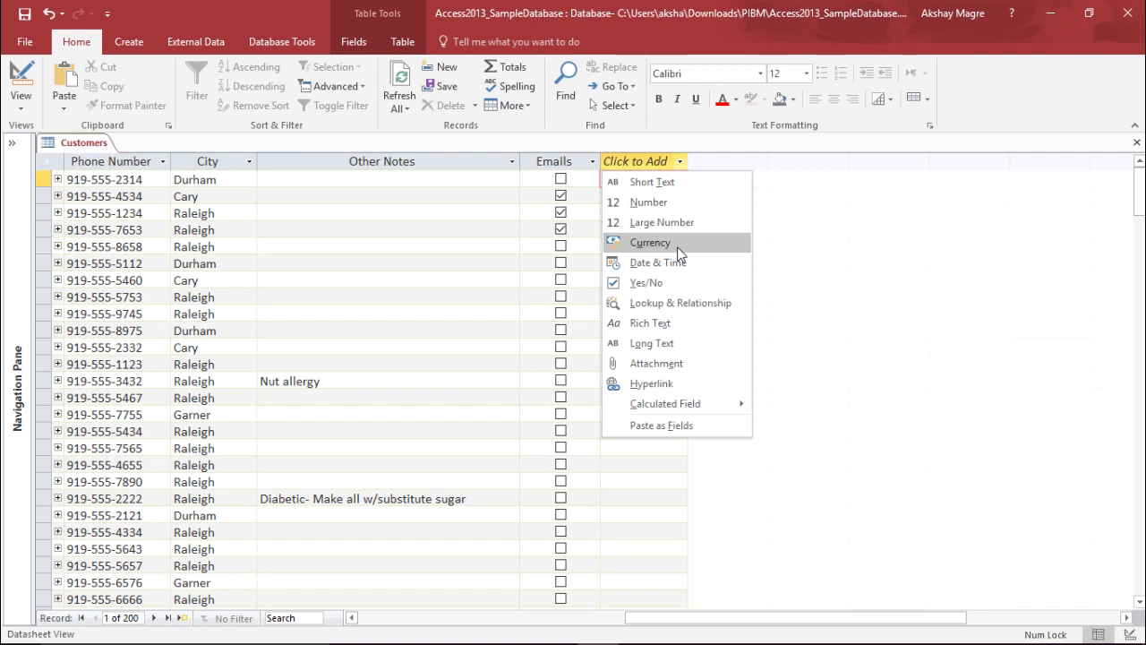
{"action": "left_click", "coordinate": [596, 161]}
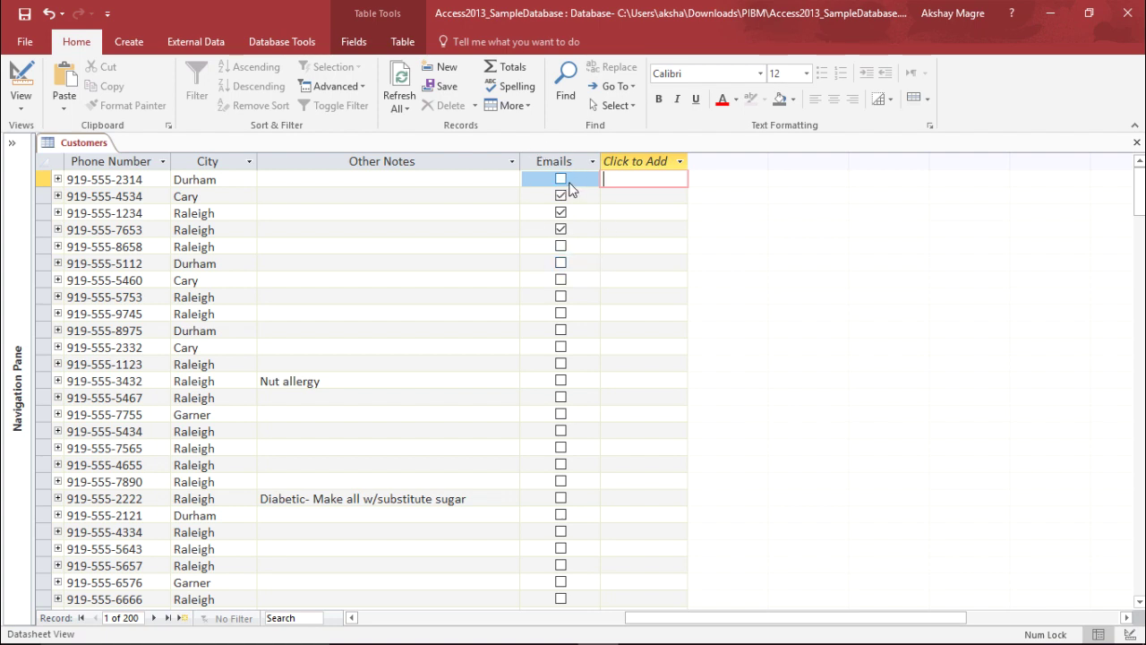
Change the Emails column's data type from Yes/No to Short Text in the Fields ribbon.
{"action": "left_click", "coordinate": [355, 42]}
{"action": "left_click", "coordinate": [560, 263]}
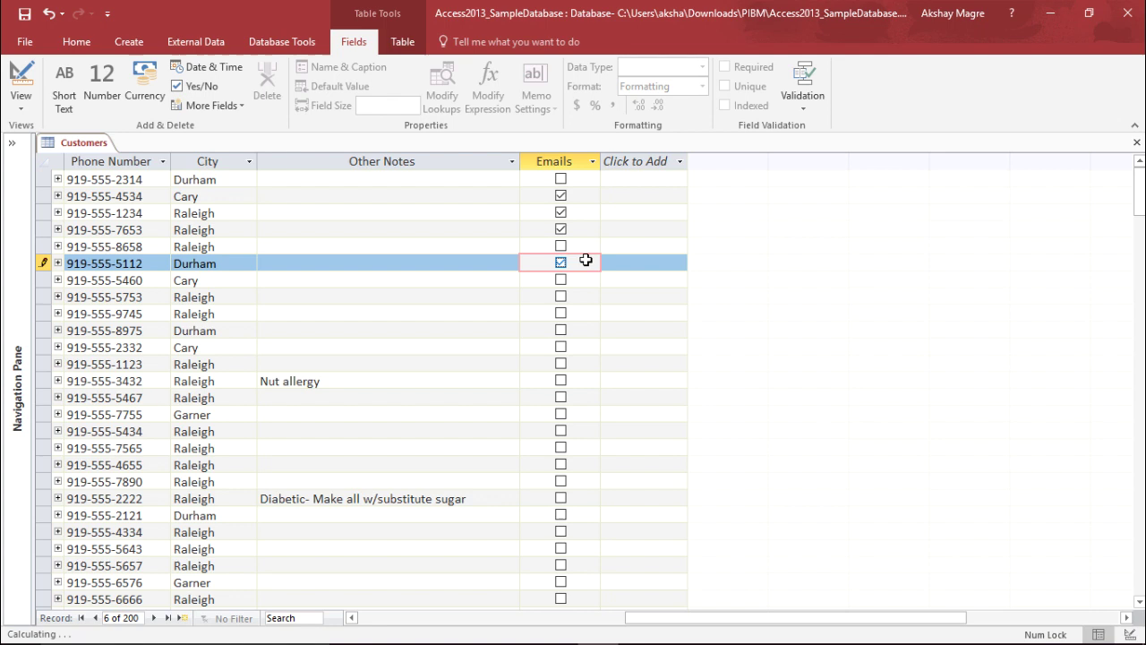
{"action": "left_click", "coordinate": [553, 161]}
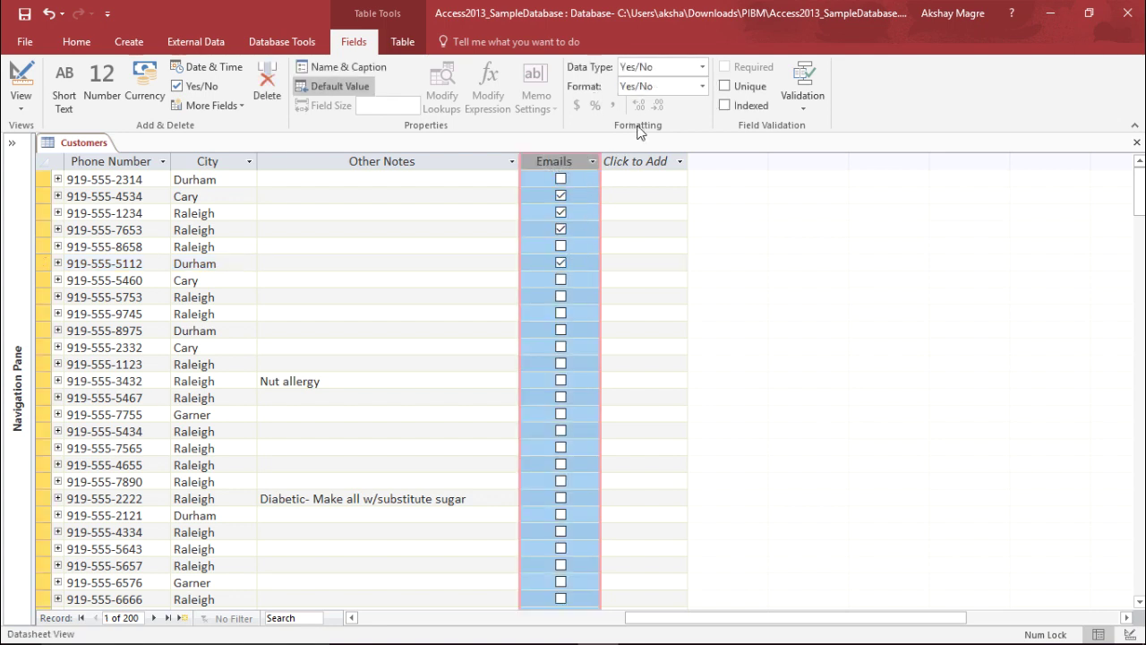
{"action": "left_click", "coordinate": [703, 70]}
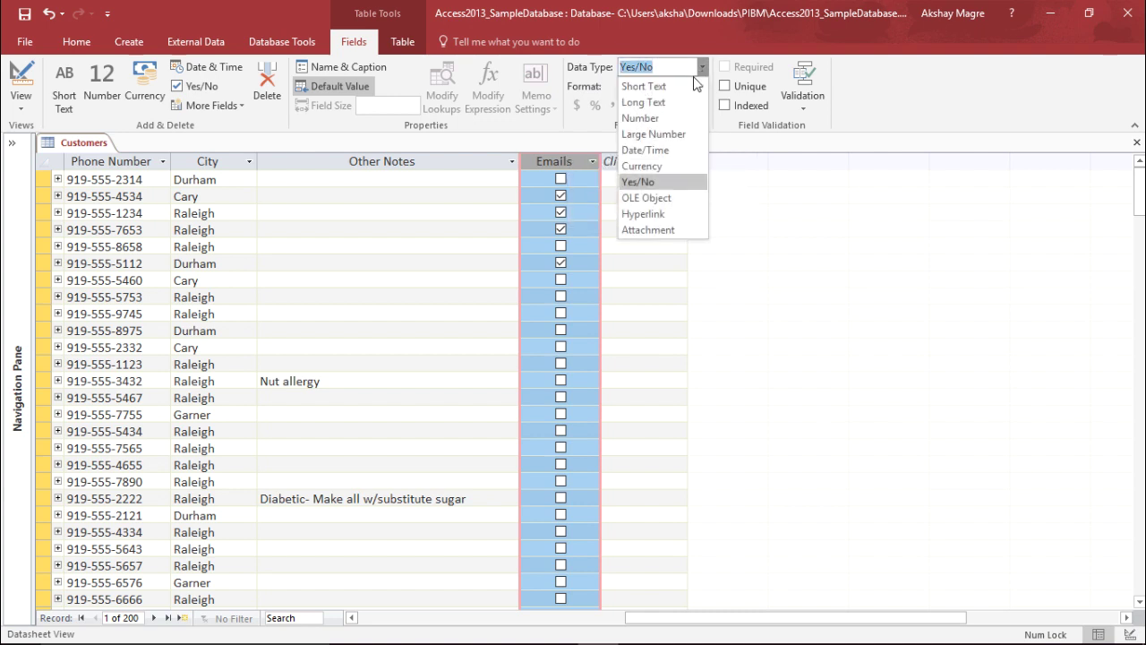
{"action": "left_click", "coordinate": [641, 88]}
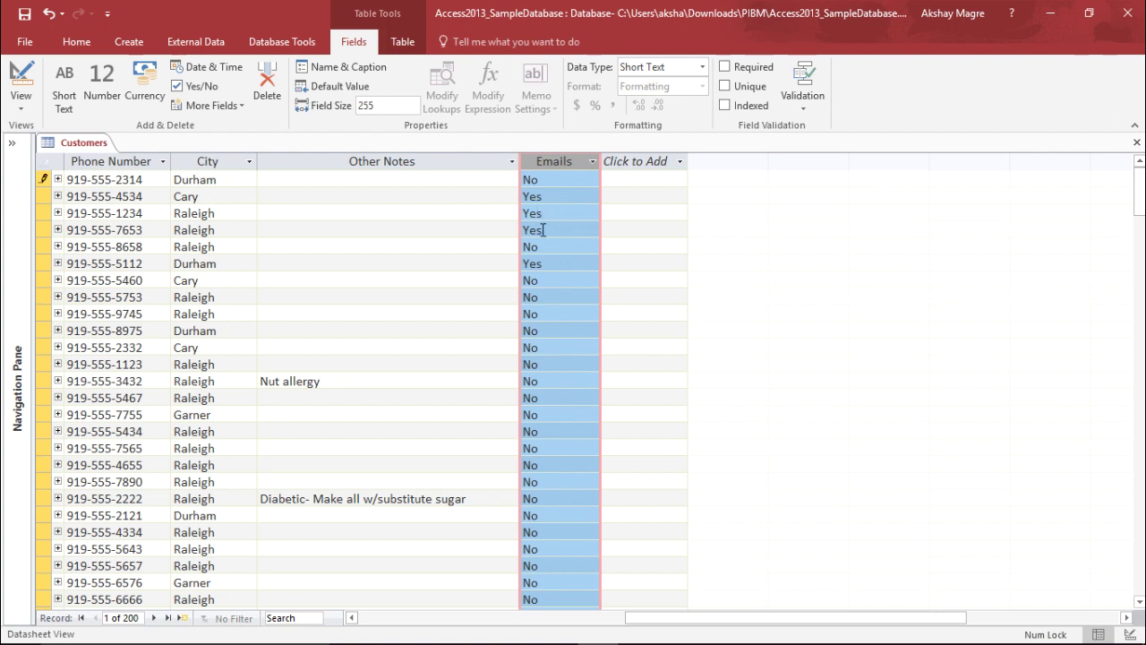
{"action": "left_click", "coordinate": [543, 230]}
{"action": "left_click", "coordinate": [552, 161]}
{"action": "left_click", "coordinate": [20, 101]}
{"action": "left_click", "coordinate": [67, 172]}
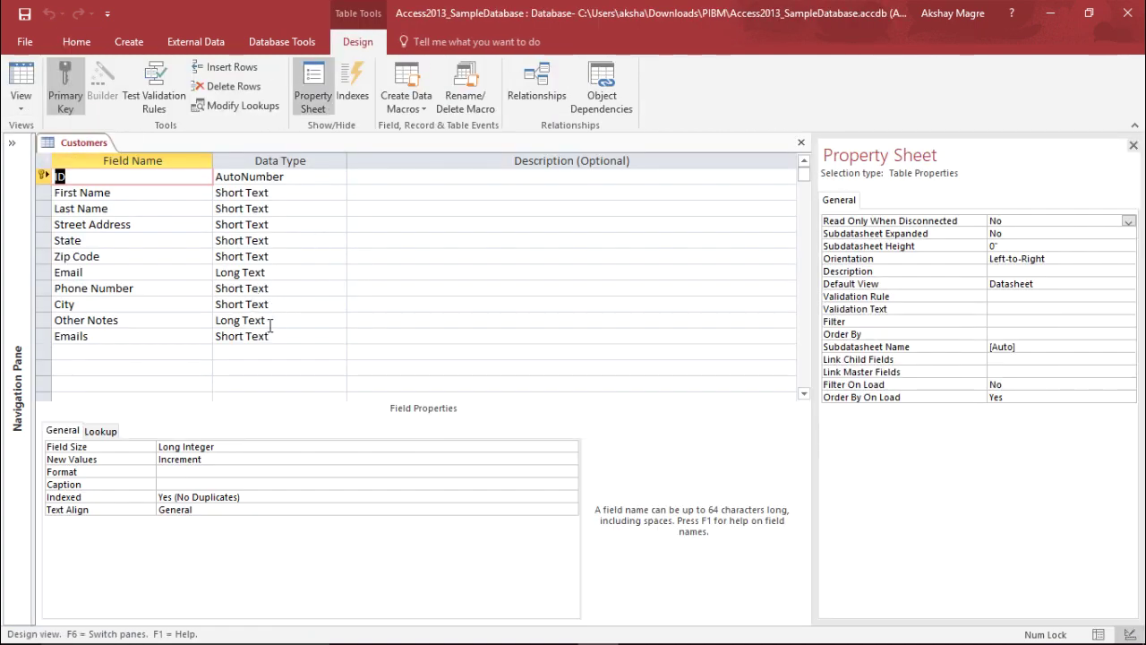
{"action": "left_click", "coordinate": [314, 337]}
{"action": "left_click", "coordinate": [339, 336]}
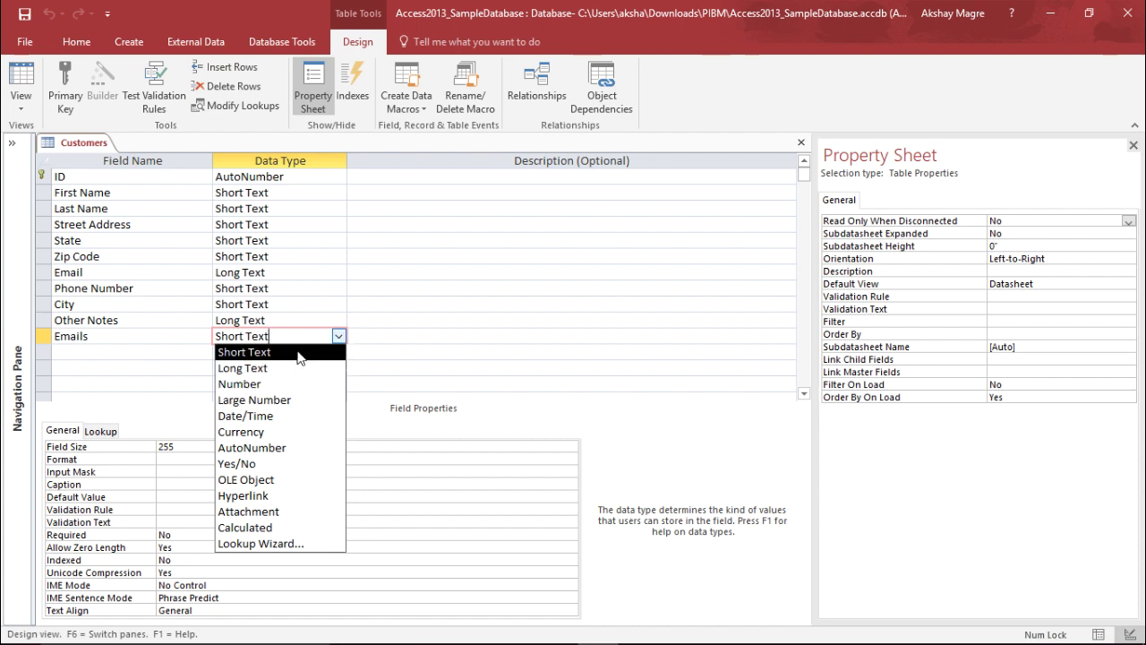
{"action": "left_click", "coordinate": [336, 336]}
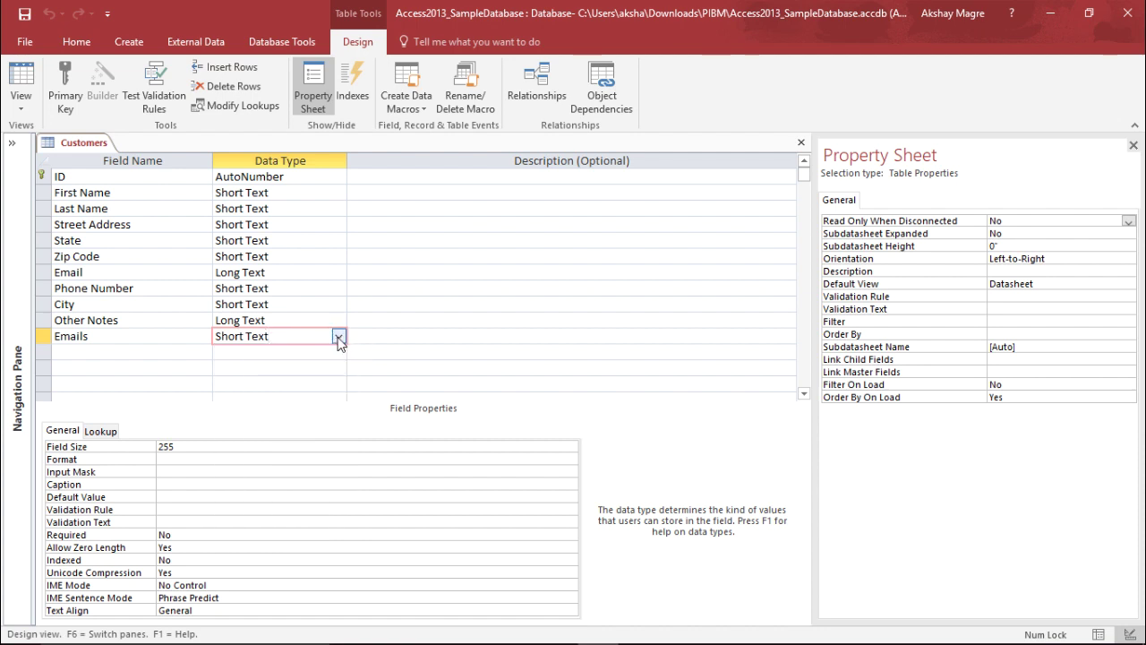
{"action": "left_click", "coordinate": [22, 105]}
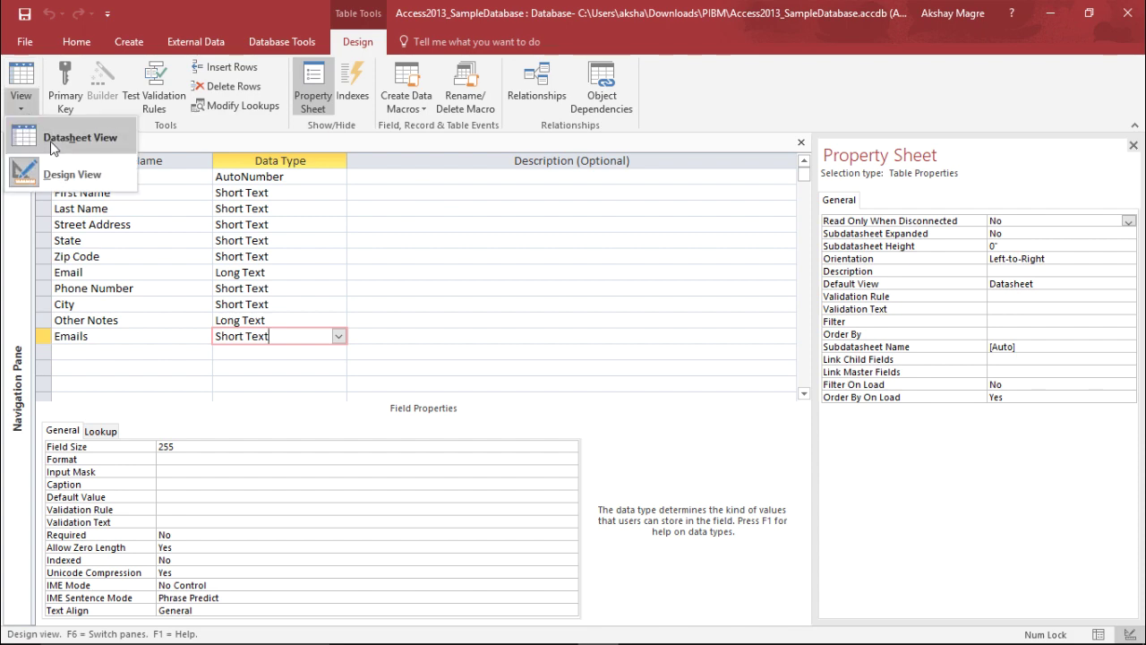
{"action": "left_click", "coordinate": [50, 142]}
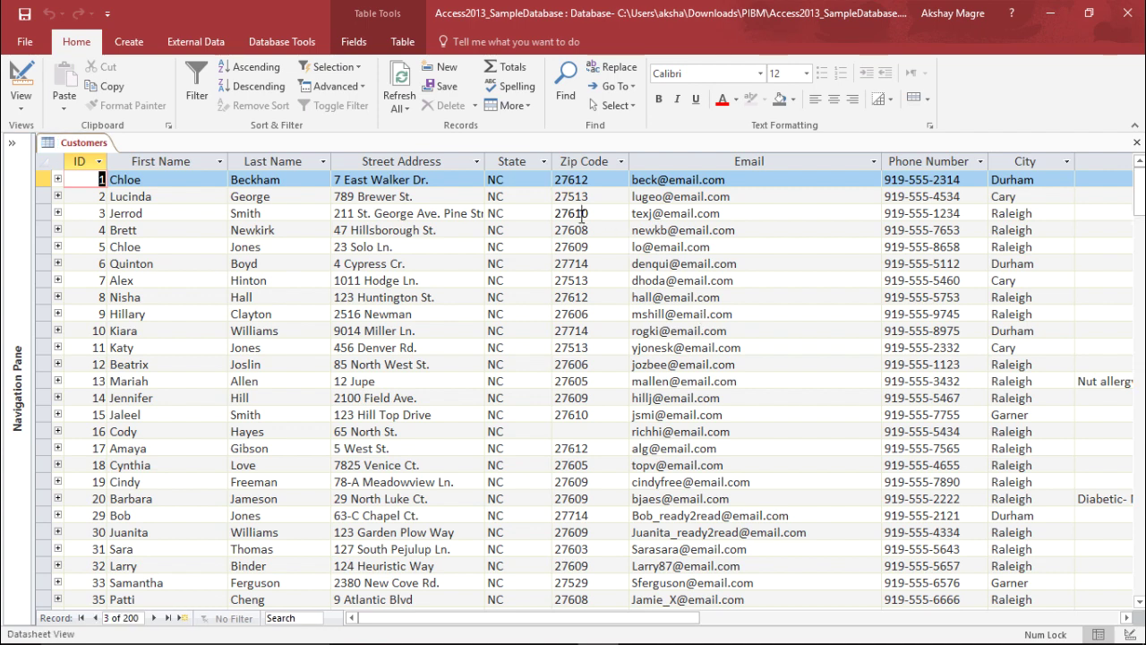
Reduce the Zip Code field size from 255 to 5, accepting the data-loss warning.
{"action": "left_click", "coordinate": [582, 213]}
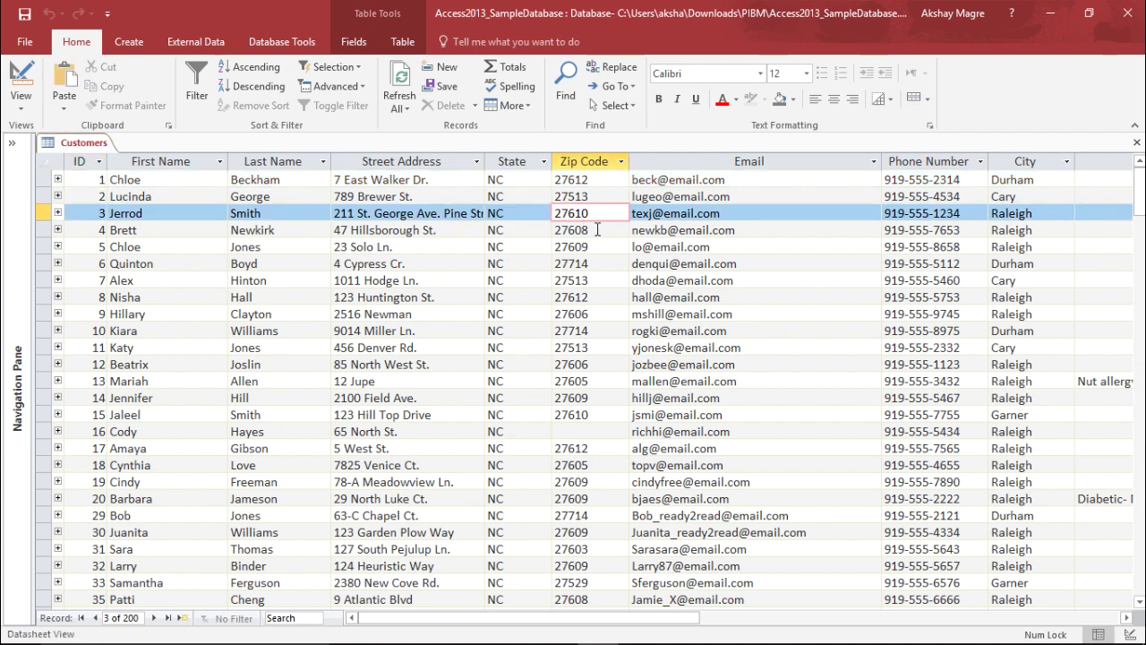
{"action": "left_click", "coordinate": [599, 298]}
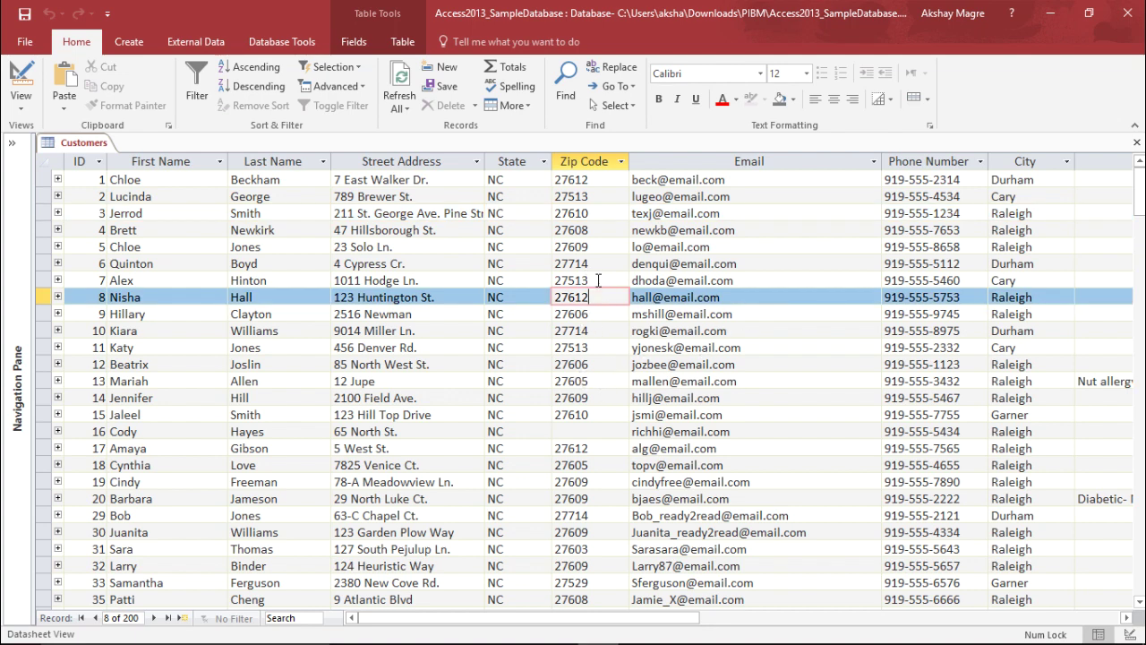
{"action": "left_click", "coordinate": [604, 181]}
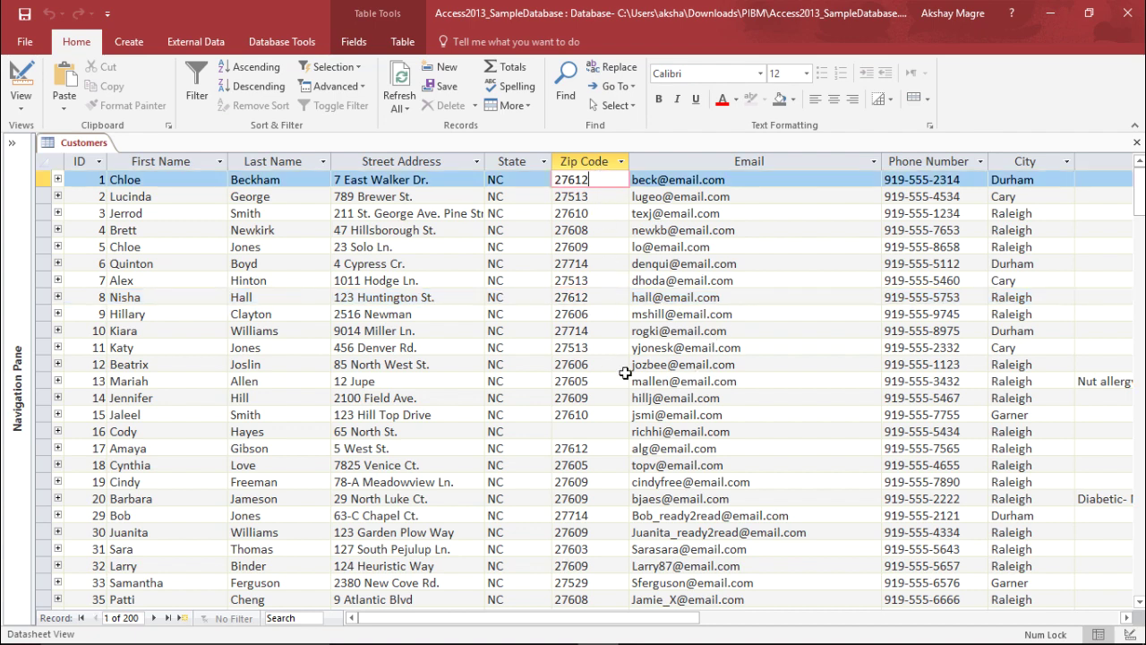
{"action": "left_click", "coordinate": [355, 41]}
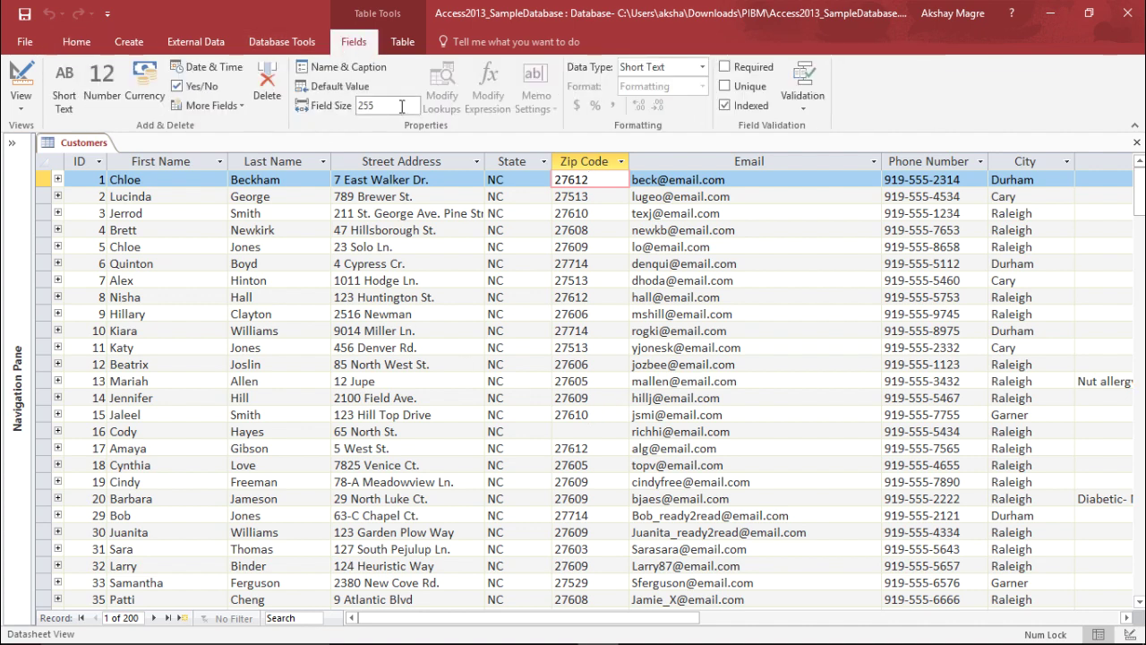
{"action": "left_click_drag", "start_coordinate": [404, 105], "coordinate": [347, 113]}
{"action": "left_click", "coordinate": [393, 103]}
{"action": "key", "text": "BackSpace"}
{"action": "key", "text": "BackSpace"}
{"action": "left_click", "coordinate": [605, 198]}
{"action": "left_click", "coordinate": [542, 385]}
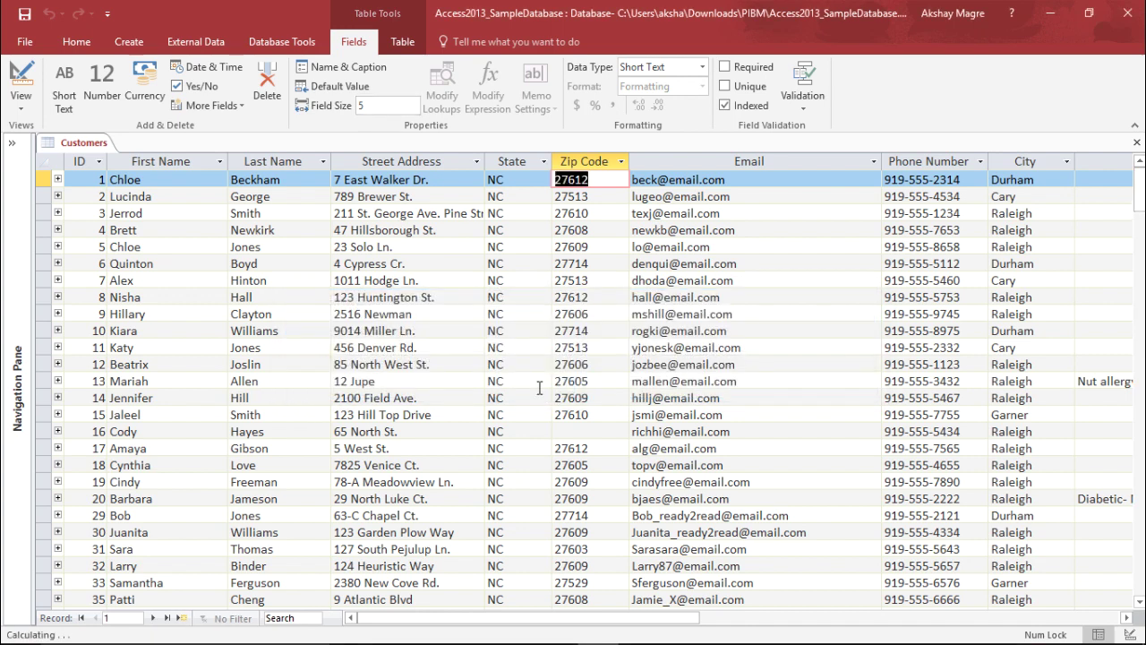
Test the limit by entering zip code 12345 in record 16.
{"action": "left_click", "coordinate": [595, 261]}
{"action": "left_click", "coordinate": [597, 161]}
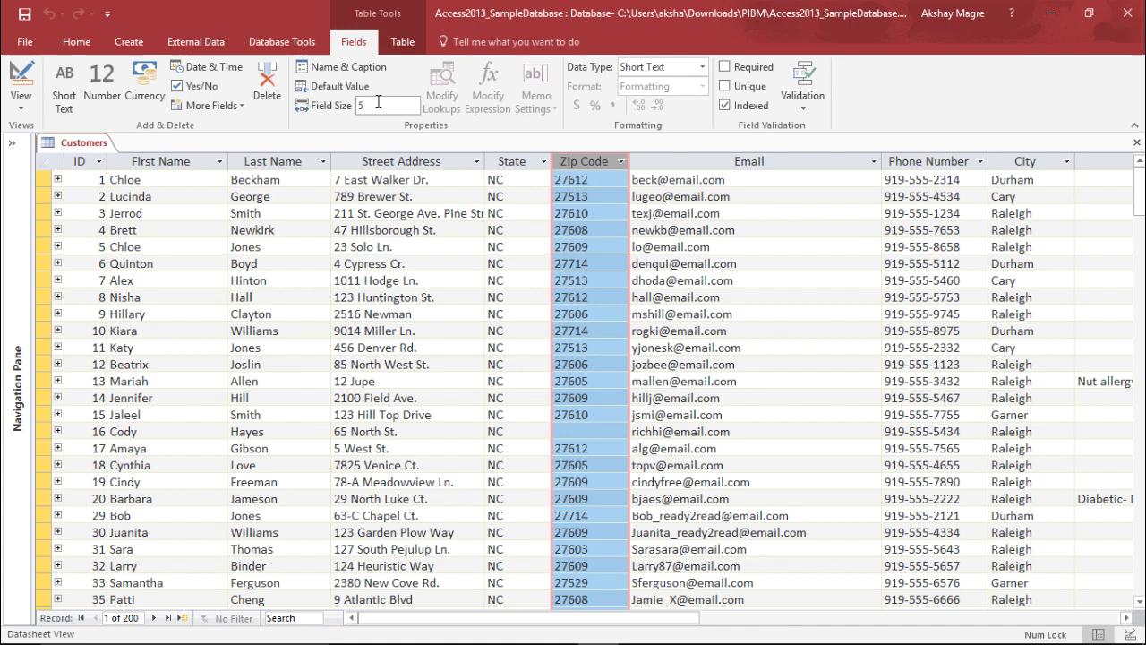
{"action": "left_click", "coordinate": [591, 226]}
{"action": "left_click", "coordinate": [590, 431]}
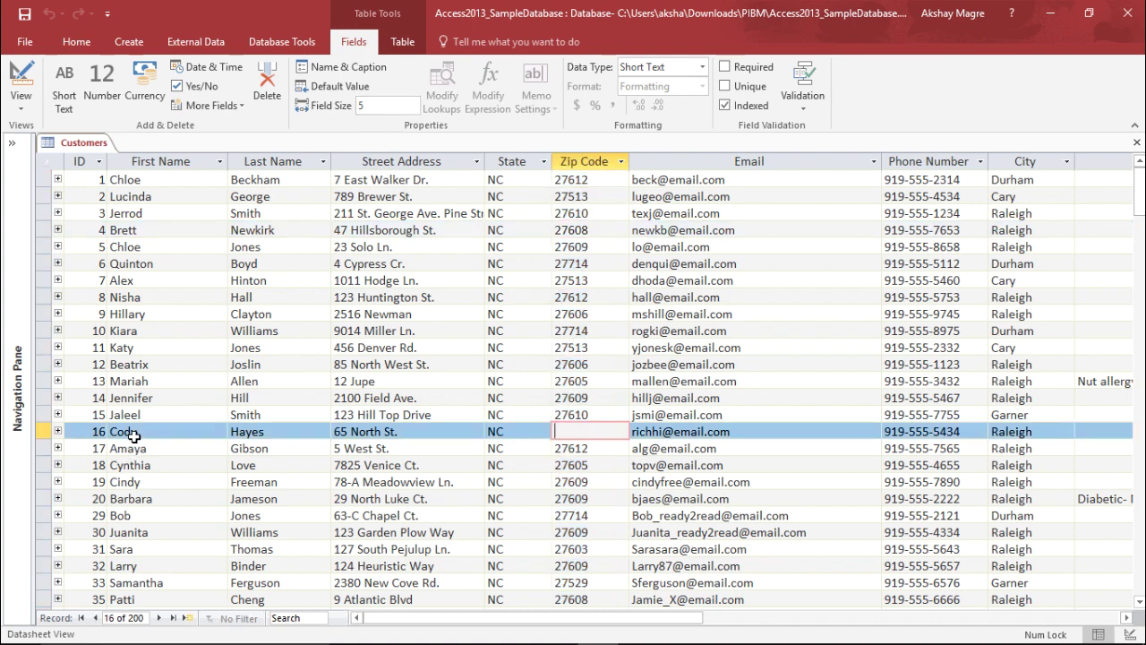
{"action": "type", "text": "12345"}
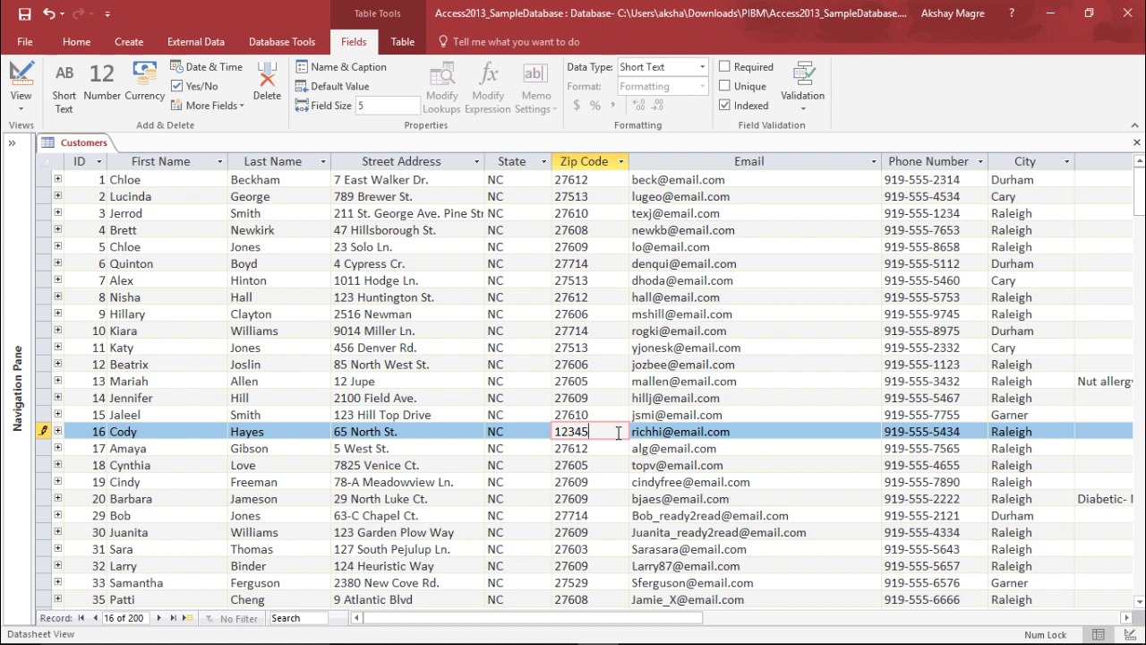
{"action": "left_click_drag", "start_coordinate": [618, 433], "coordinate": [557, 426]}
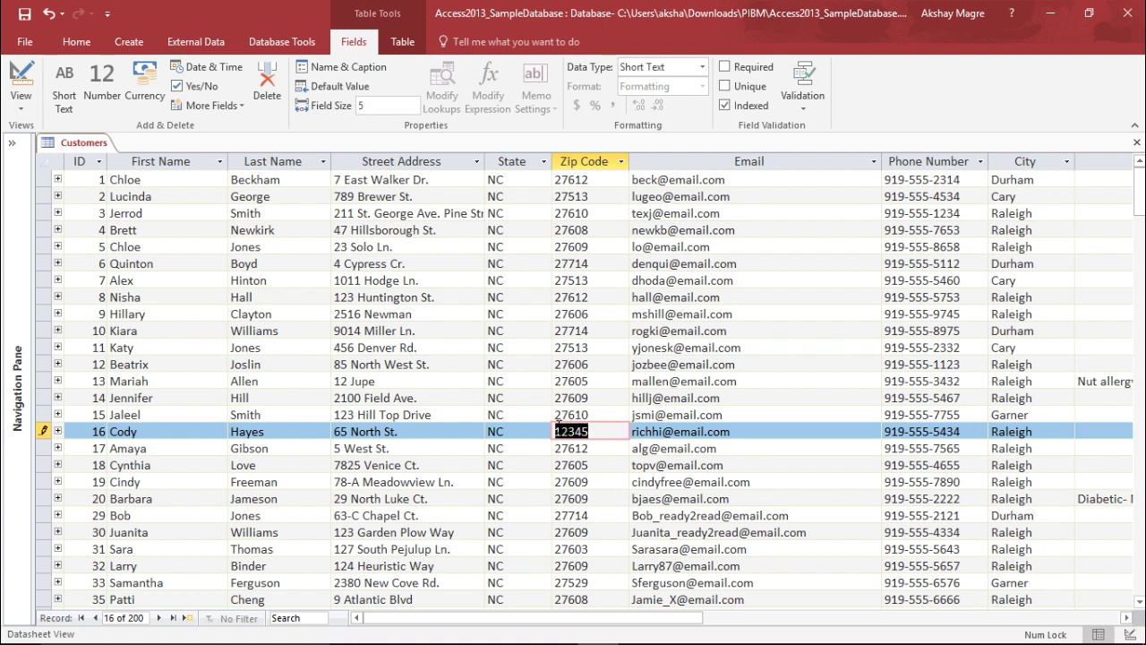
Raise the Zip Code field size to 6 and clear the test entries from record 16.
{"action": "left_click", "coordinate": [368, 107]}
{"action": "type", "text": "66"}
{"action": "key", "text": "Delete"}
{"action": "left_click", "coordinate": [582, 381]}
{"action": "left_click", "coordinate": [582, 431]}
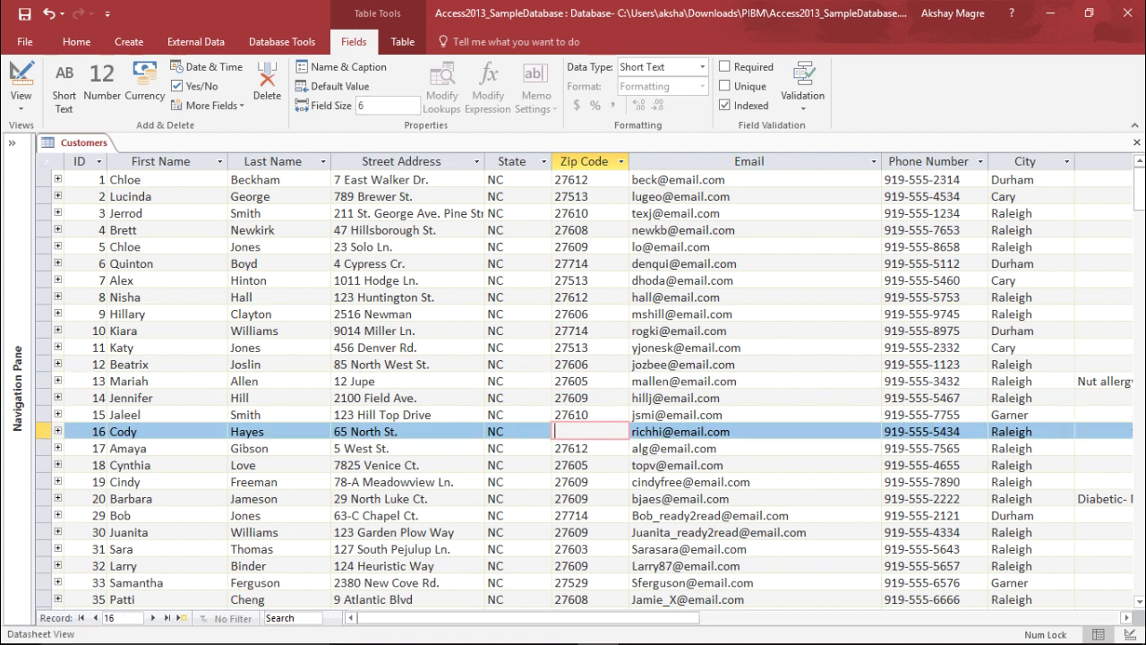
{"action": "type", "text": "344444"}
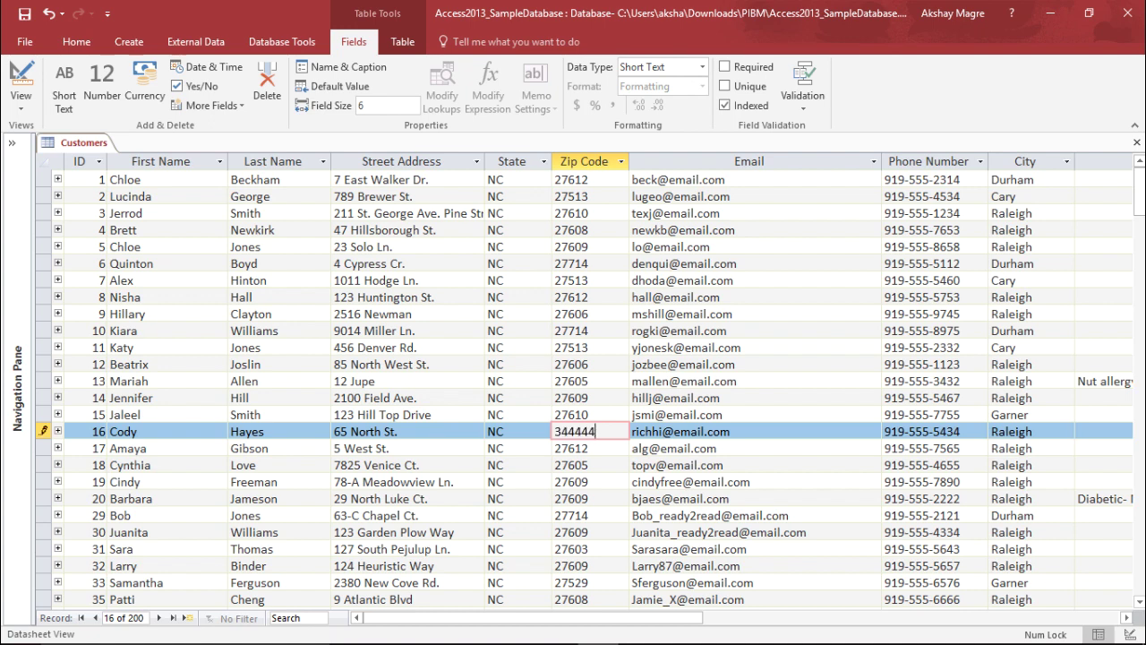
{"action": "key", "text": "shift+Home"}
{"action": "key", "text": "BackSpace"}
{"action": "key", "text": "ctrl+Up"}
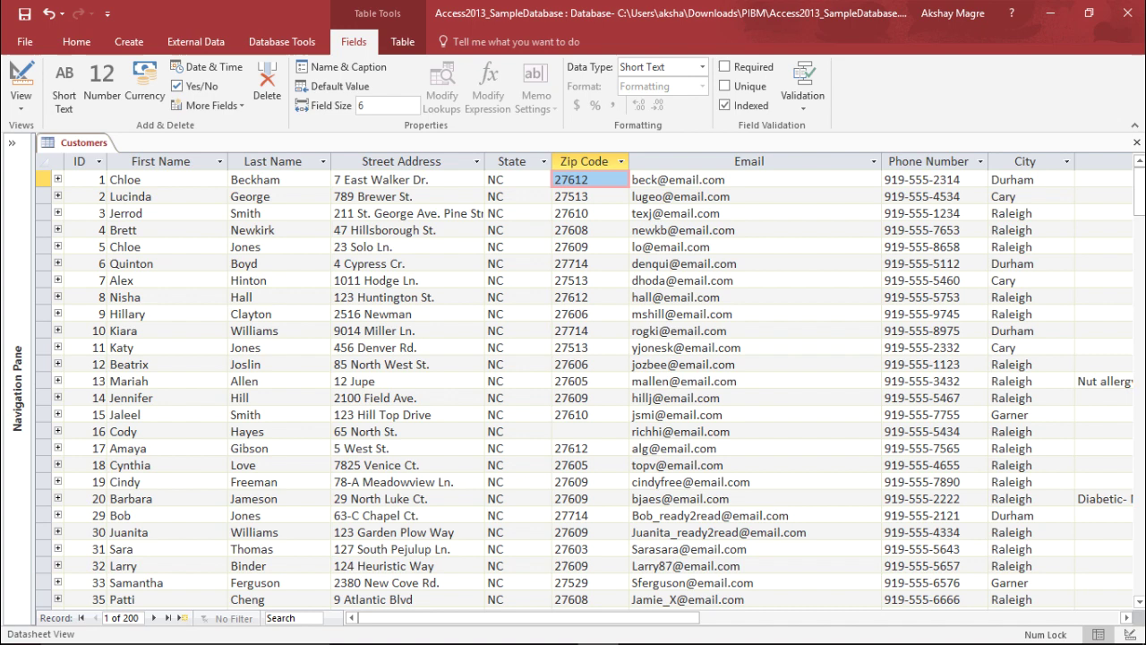
{"action": "key", "text": "ctrl+space"}
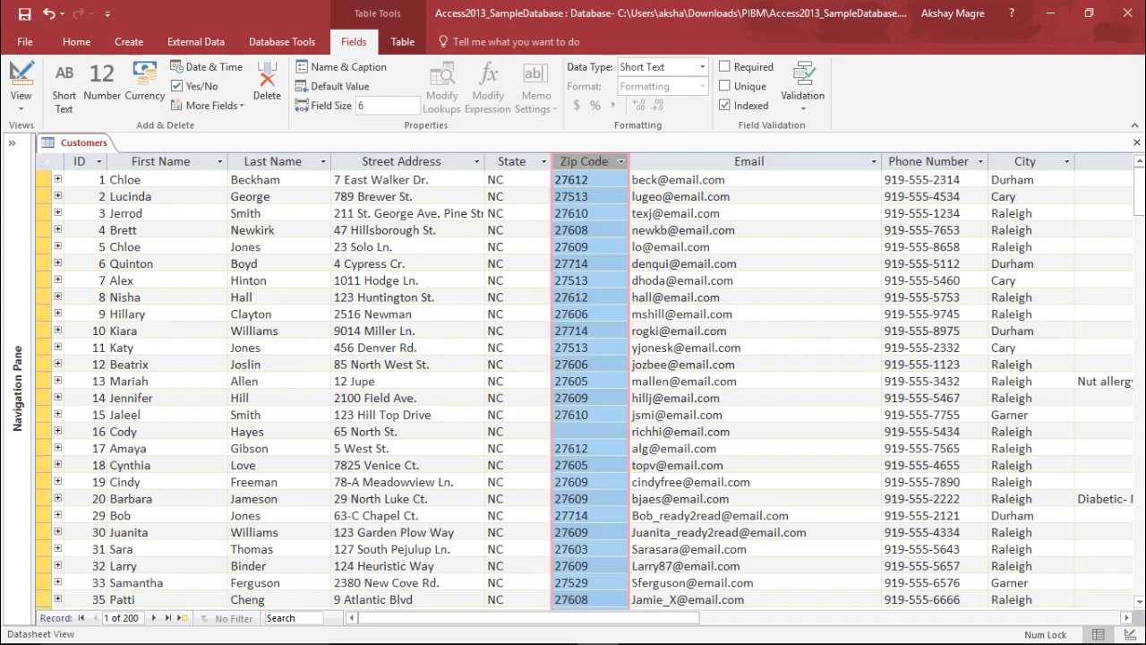
{"action": "left_click", "coordinate": [582, 229]}
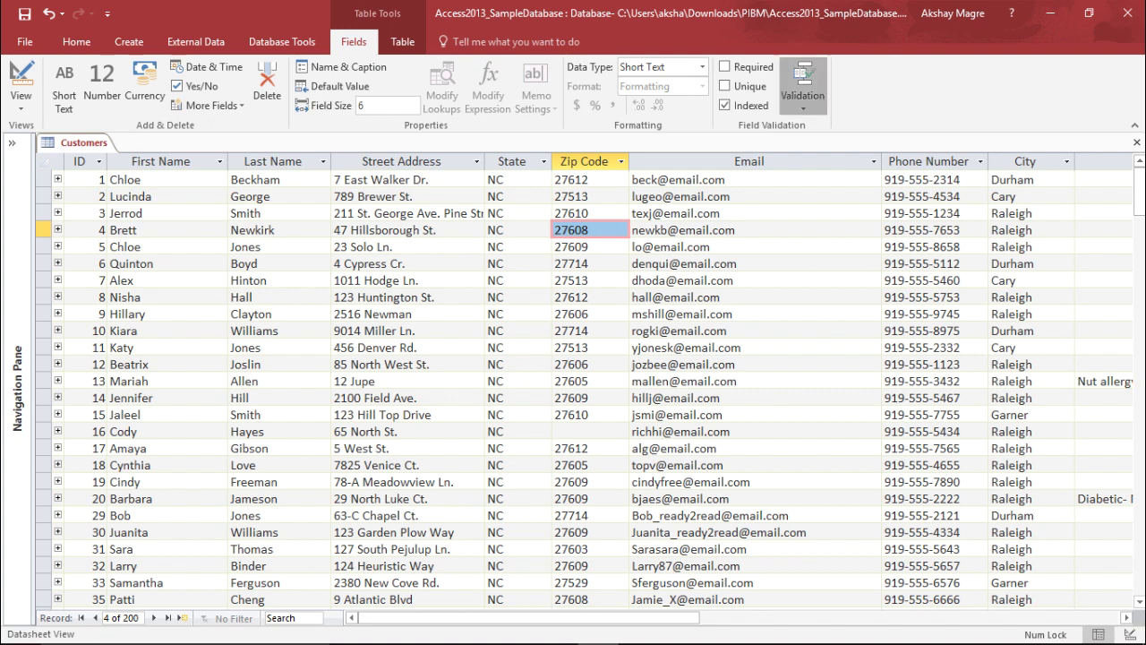
{"action": "left_click", "coordinate": [802, 89]}
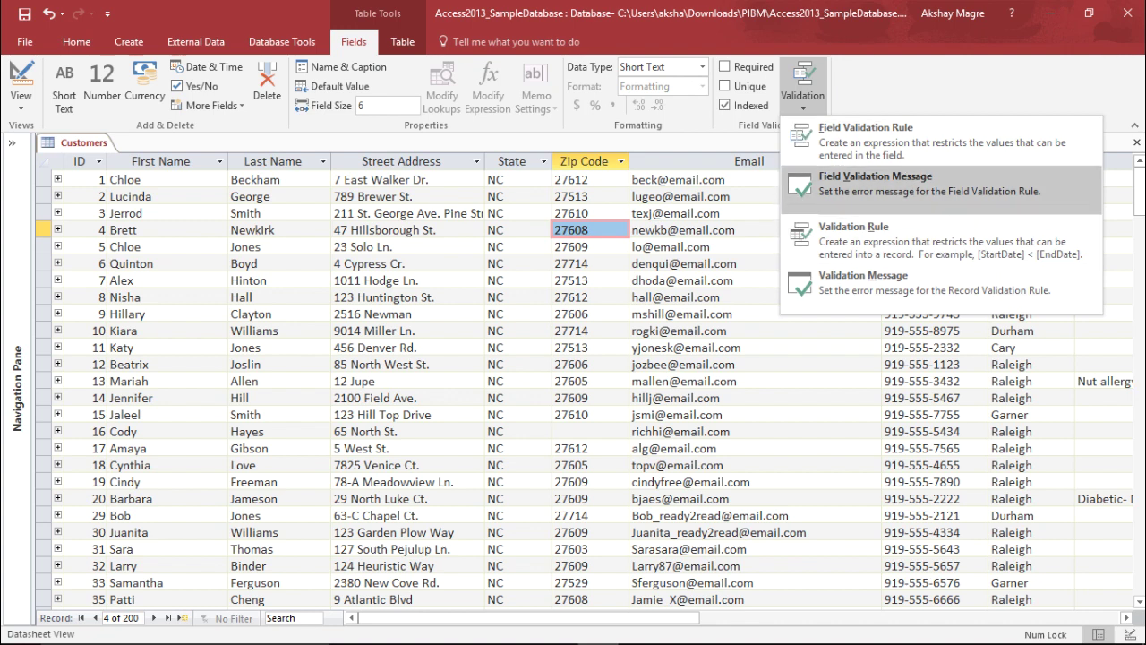
{"action": "key", "text": "Escape"}
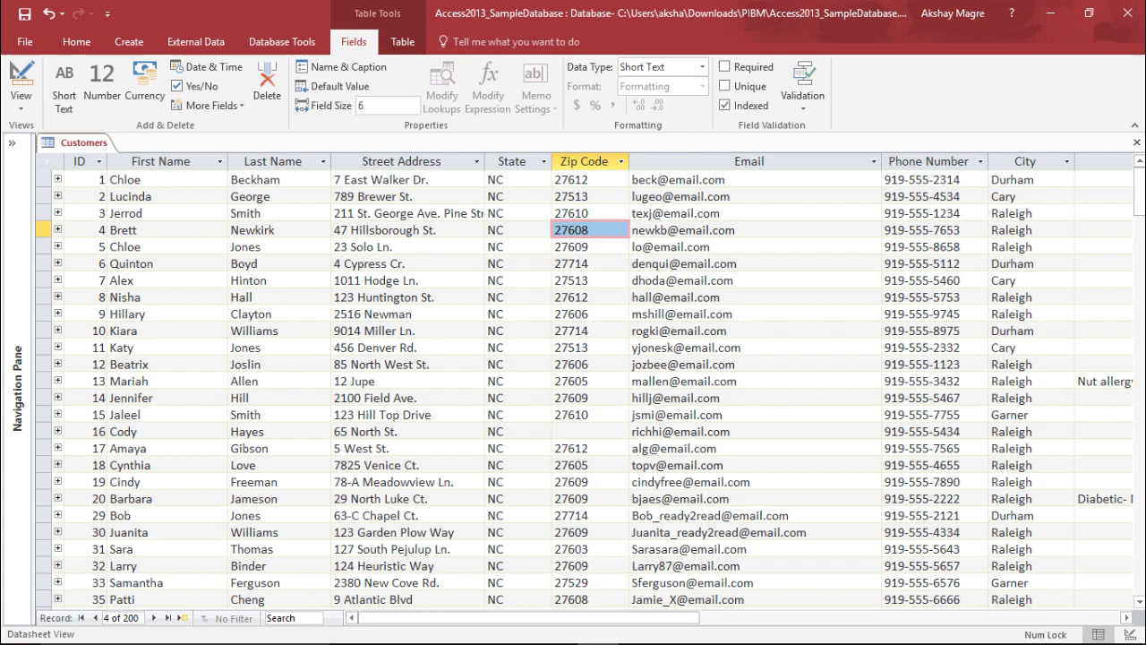